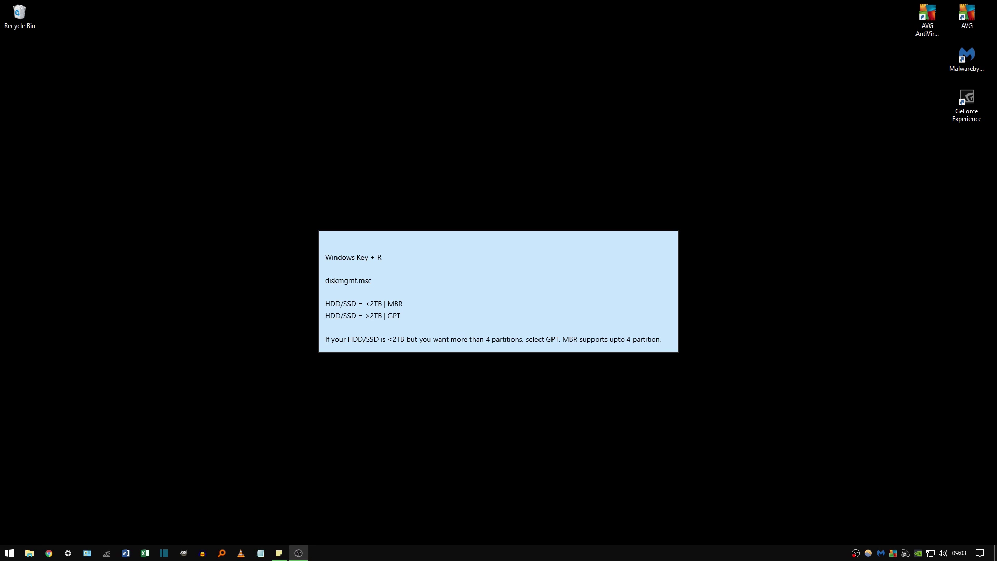
# Read the sticky note's instructions for opening Disk Management with diskmgmt.msc from the Run dialog.
pyautogui.click(534, 318)
pyautogui.hotkey('ctrl', 'a')
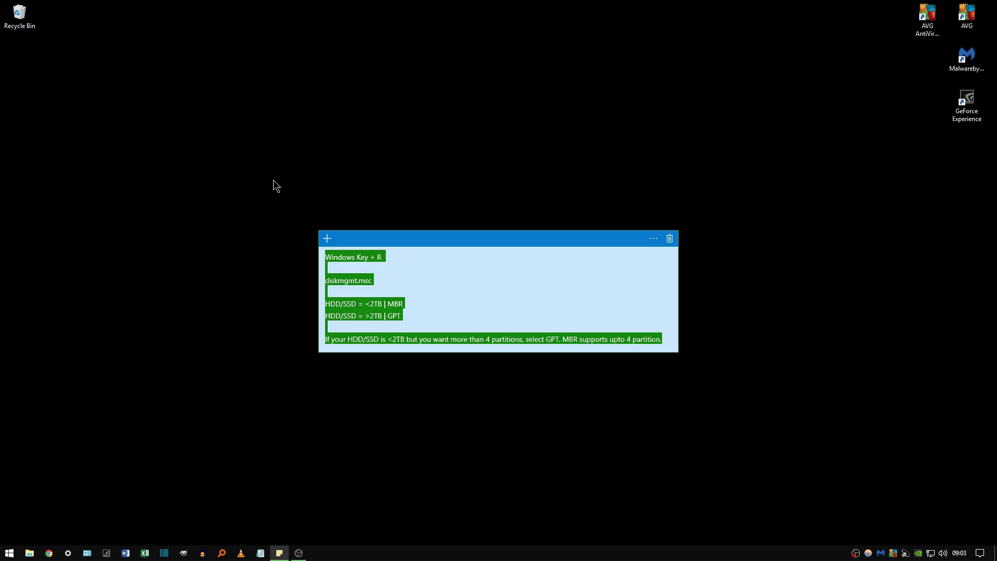
pyautogui.click(434, 305)
pyautogui.hotkey('ctrl', 'a')
pyautogui.click(390, 260)
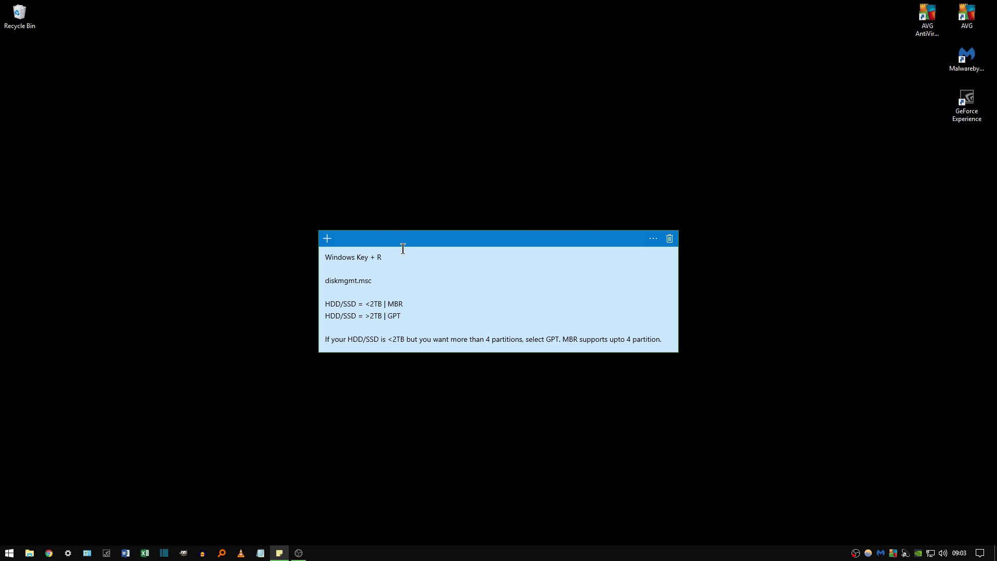
pyautogui.moveTo(375, 282); pyautogui.dragTo(305, 284)
pyautogui.click(386, 282)
pyautogui.hotkey('shift', 'Home')
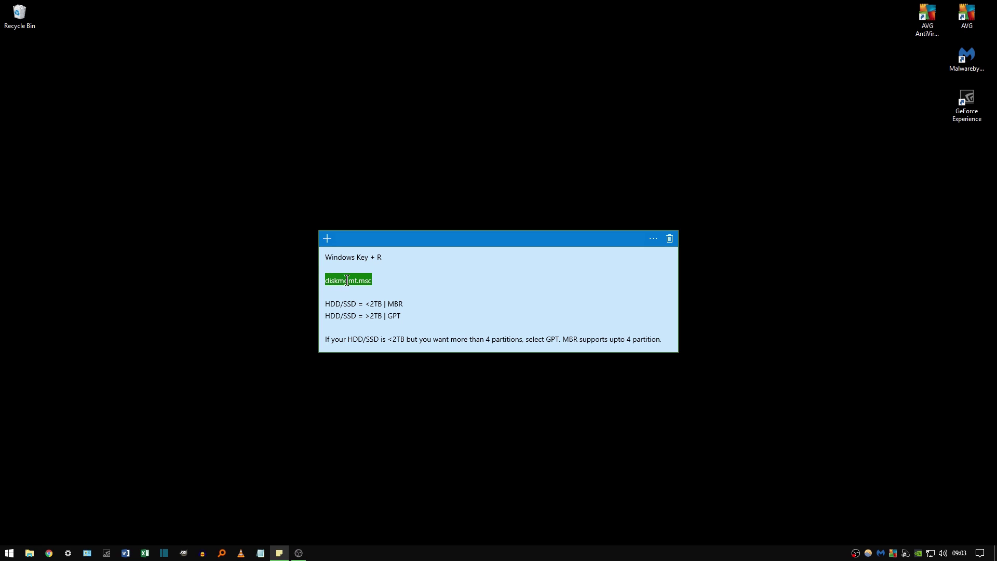
pyautogui.press('Right')
pyautogui.hotkey('shift', 'Left')
pyautogui.hotkey('shift', 'Left')
pyautogui.hotkey('shift', 'Left')
pyautogui.hotkey('shift', 'Left')
pyautogui.hotkey('shift', 'Left')
pyautogui.hotkey('shift', 'Left')
pyautogui.hotkey('shift', 'Left')
pyautogui.hotkey('shift', 'Home')
pyautogui.click(372, 281)
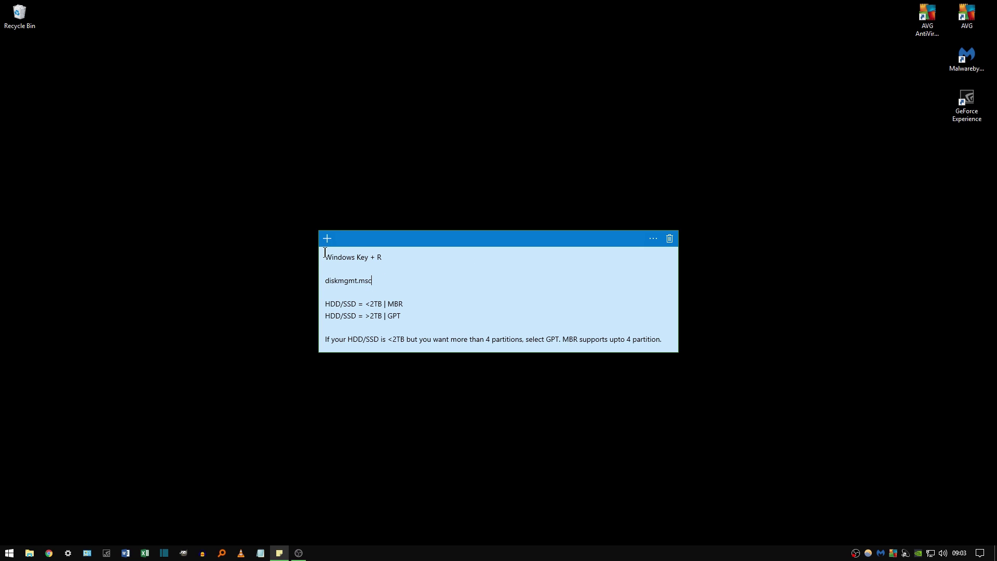
pyautogui.moveTo(326, 257); pyautogui.dragTo(294, 256)
pyautogui.click(381, 253)
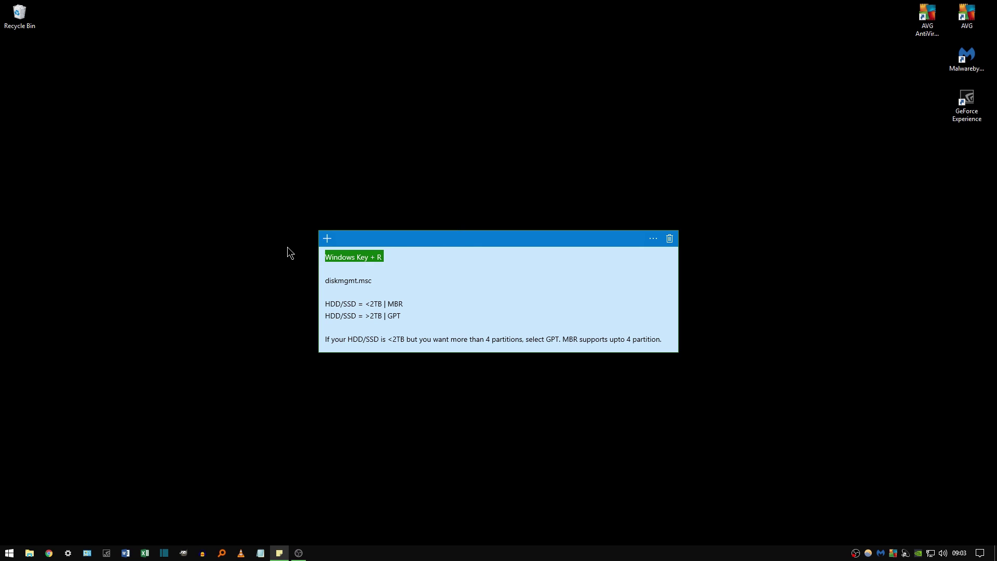
# Open Disk Management by running diskmgmt.msc, copied from the sticky note, in the Run dialog.
pyautogui.press('super+r')
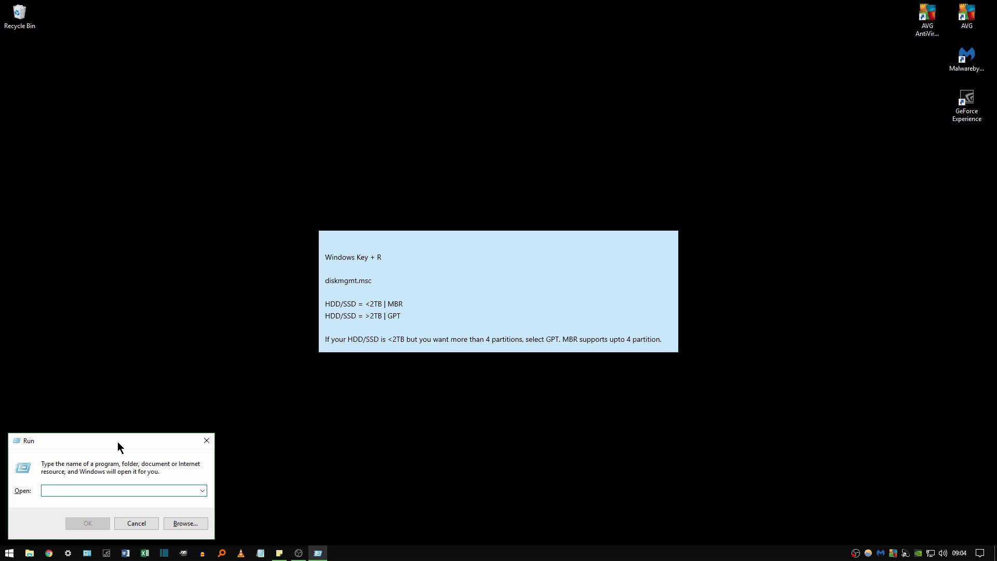
pyautogui.click(376, 281)
pyautogui.tripleClick(331, 283)
pyautogui.hotkey('ctrl', 'c')
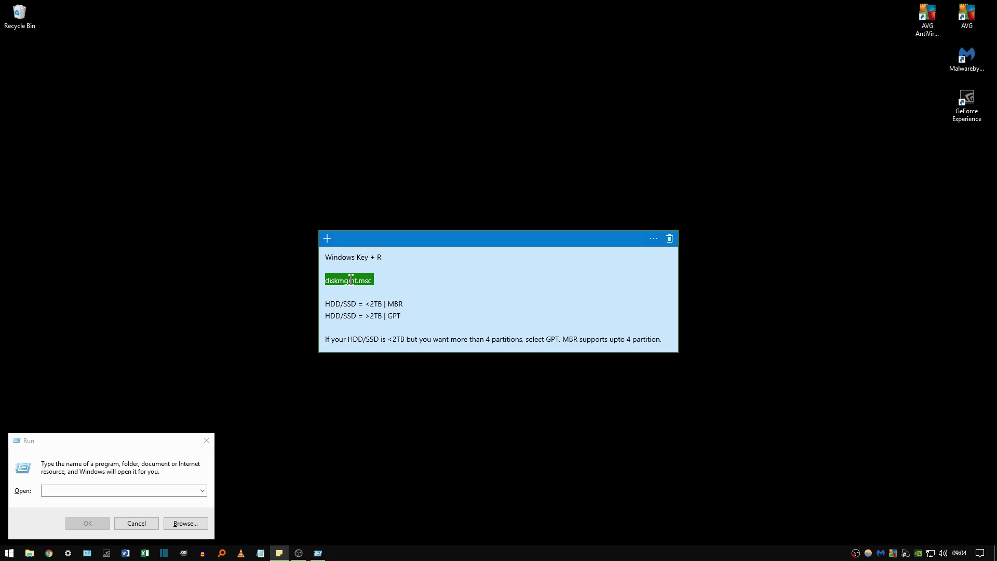
pyautogui.click(70, 488)
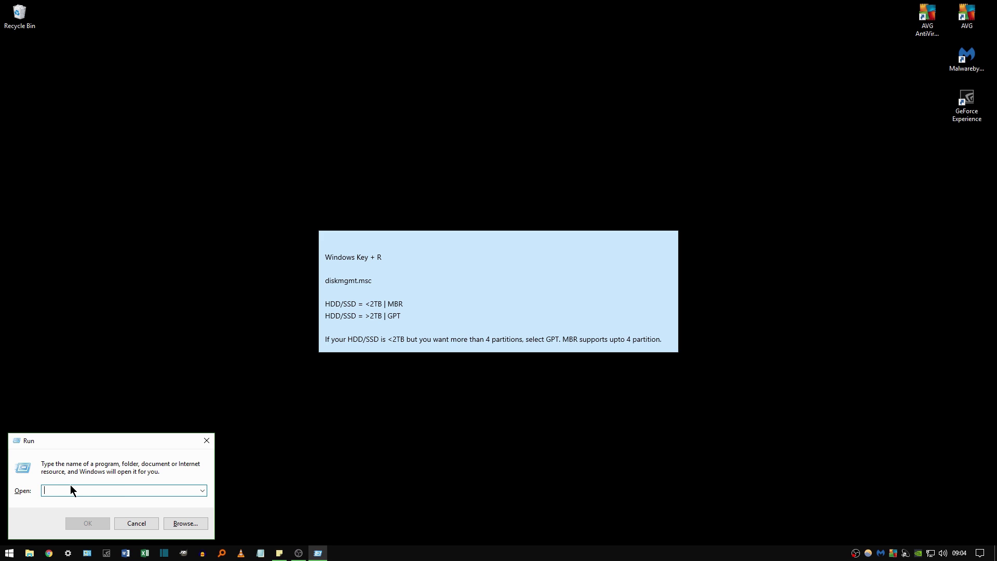
pyautogui.hotkey('ctrl', 'v')
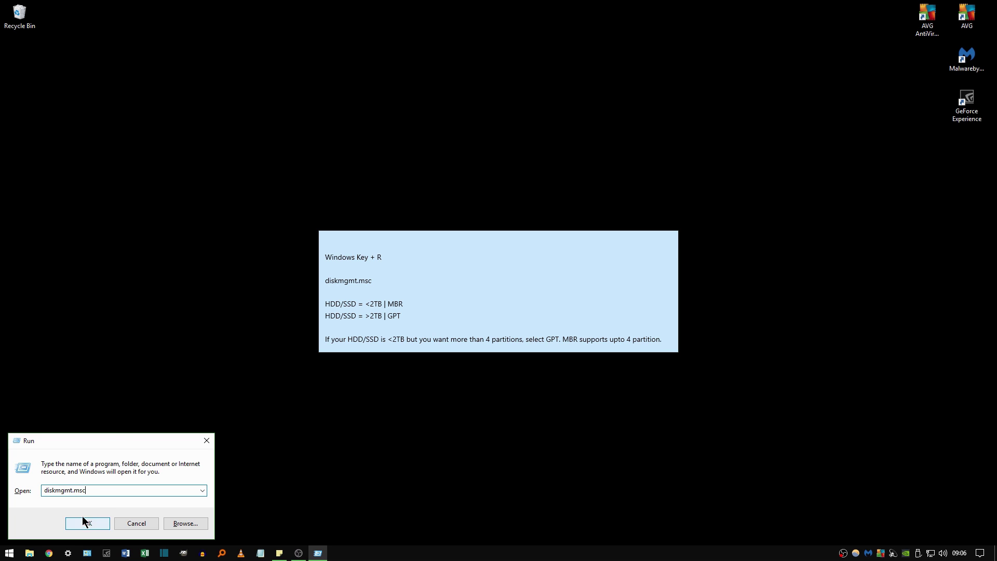
pyautogui.click(83, 523)
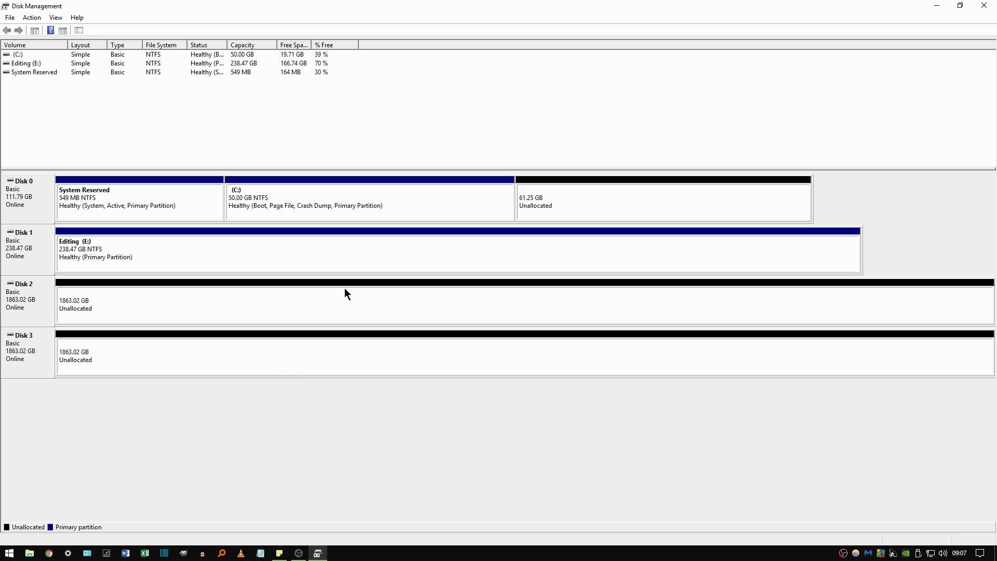
# Bring the sticky note in front of Disk Management and compare its partition-style guidance with unallocated Disk 2 and Disk 3.
pyautogui.click(279, 552)
pyautogui.moveTo(447, 235); pyautogui.dragTo(406, 273)
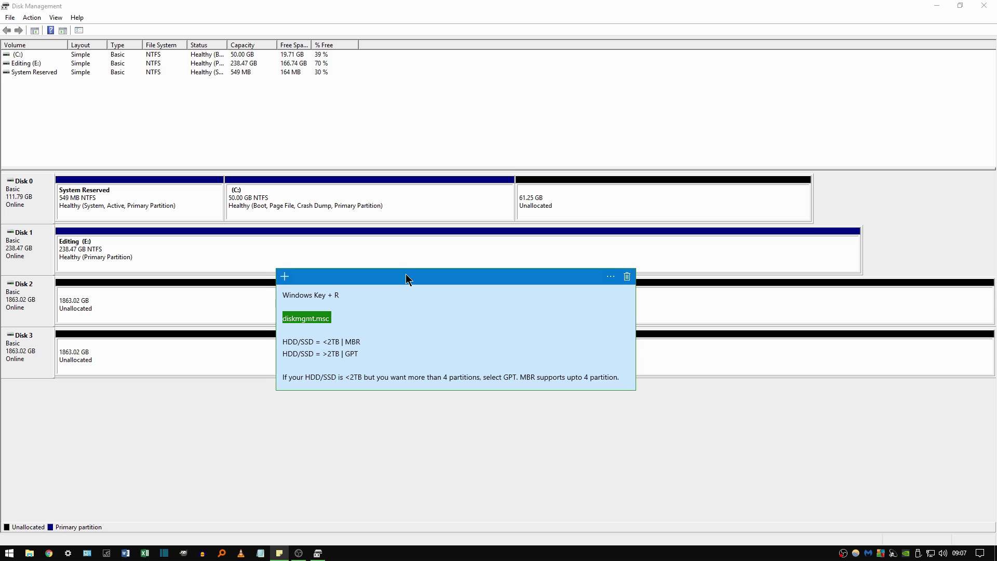
pyautogui.click(366, 353)
pyautogui.click(211, 357)
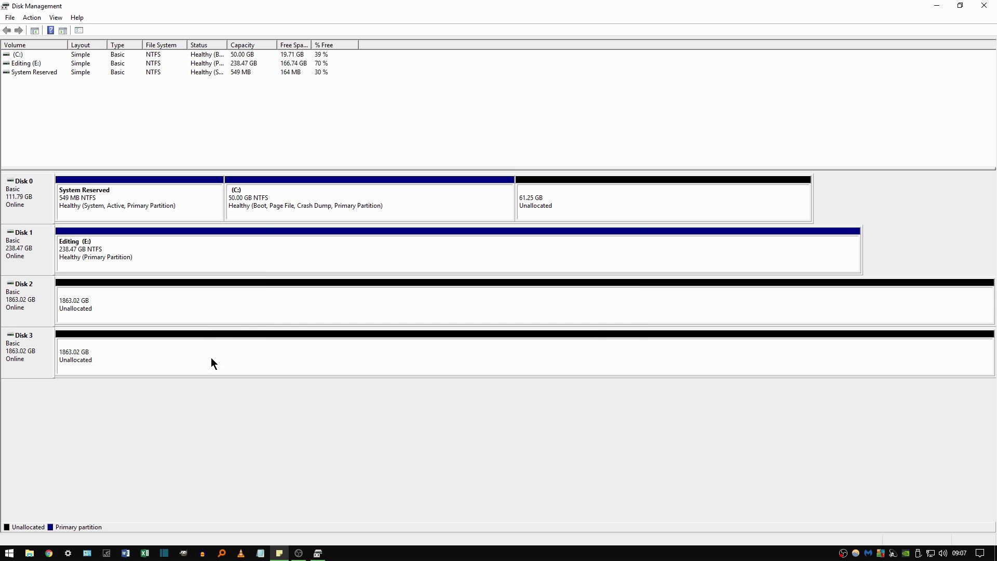
pyautogui.click(269, 301)
pyautogui.click(295, 341)
pyautogui.click(279, 553)
pyautogui.moveTo(374, 354); pyautogui.dragTo(242, 338)
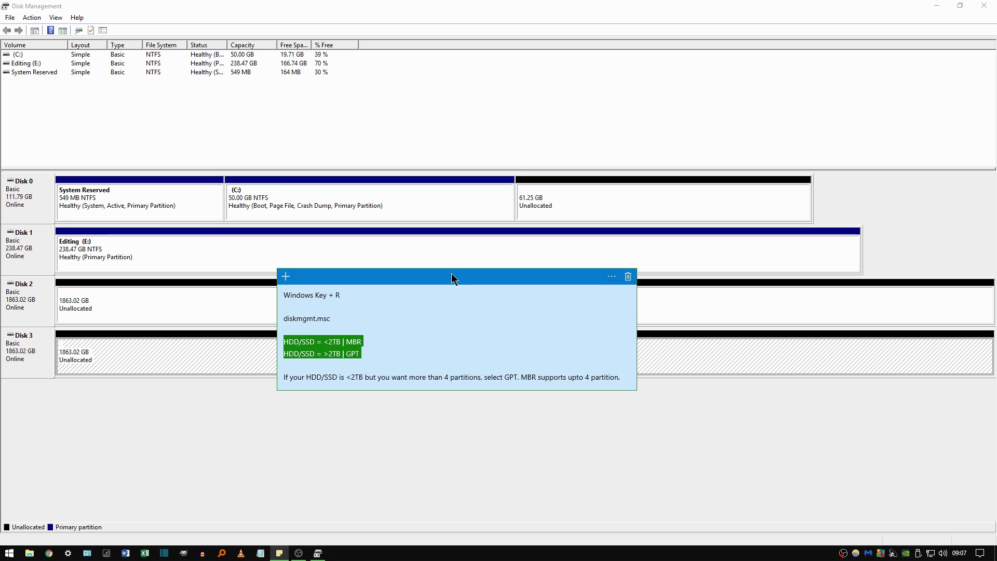
pyautogui.moveTo(450, 282); pyautogui.dragTo(444, 268)
pyautogui.click(394, 295)
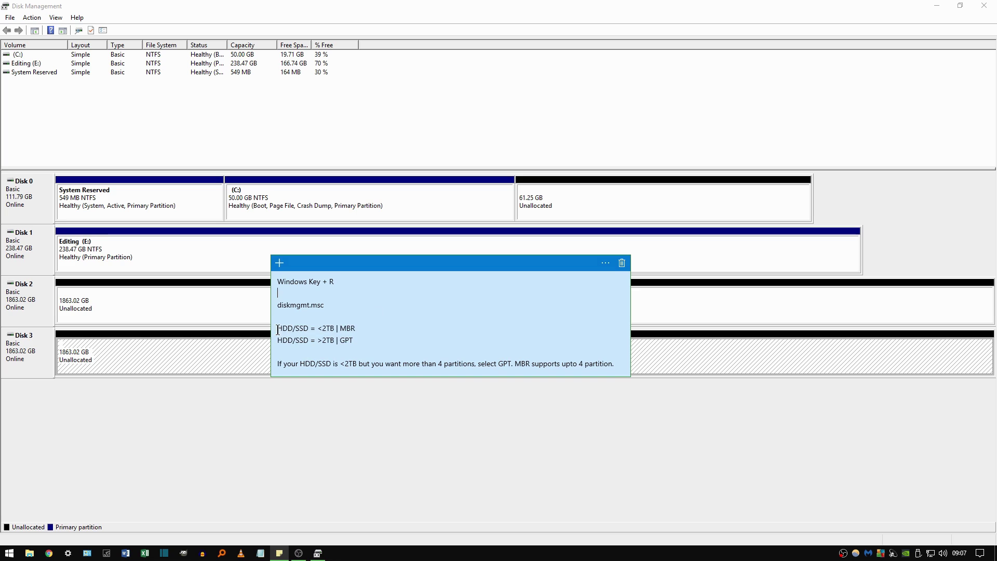
# Examine the note's rules for choosing MBR or GPT by drive size and number of partitions.
pyautogui.moveTo(281, 328); pyautogui.dragTo(355, 329)
pyautogui.click(309, 328)
pyautogui.click(337, 329)
pyautogui.doubleClick(340, 341)
pyautogui.click(352, 340)
pyautogui.doubleClick(348, 328)
pyautogui.click(331, 326)
pyautogui.moveTo(335, 328); pyautogui.dragTo(320, 328)
pyautogui.click(335, 338)
pyautogui.click(281, 364)
pyautogui.moveTo(301, 364); pyautogui.dragTo(331, 364)
pyautogui.click(340, 364)
pyautogui.click(408, 299)
pyautogui.moveTo(277, 328); pyautogui.dragTo(359, 342)
pyautogui.click(618, 363)
pyautogui.moveTo(619, 363); pyautogui.dragTo(379, 348)
pyautogui.click(620, 364)
pyautogui.click(279, 329)
pyautogui.click(541, 353)
pyautogui.moveTo(370, 342); pyautogui.dragTo(272, 323)
pyautogui.click(322, 327)
# Move the sticky note below the disk list, review its MBR line for drives under 2TB, and return to Disk Management.
pyautogui.moveTo(379, 267); pyautogui.dragTo(380, 395)
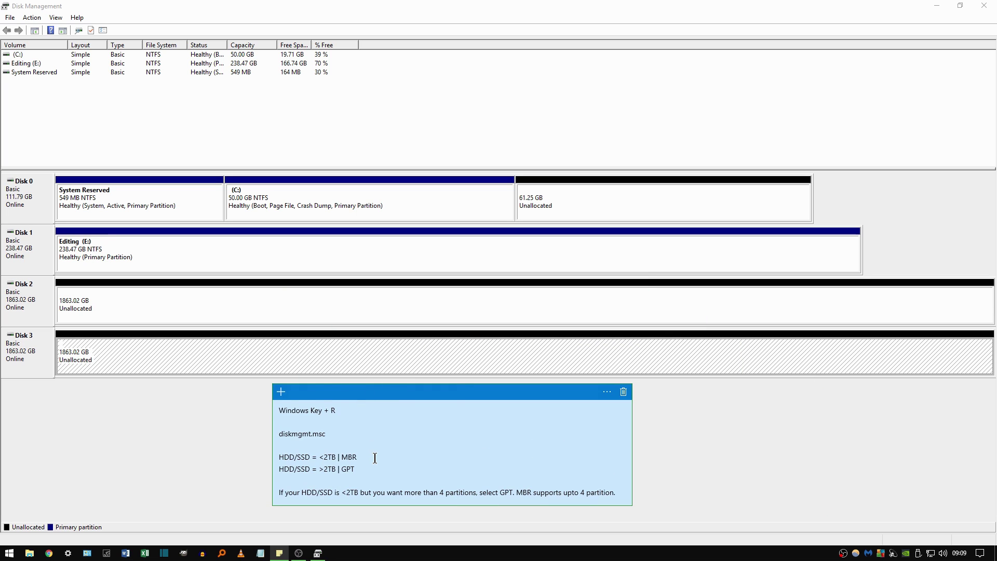
pyautogui.moveTo(372, 458); pyautogui.dragTo(278, 455)
pyautogui.doubleClick(345, 457)
pyautogui.click(358, 455)
pyautogui.click(652, 446)
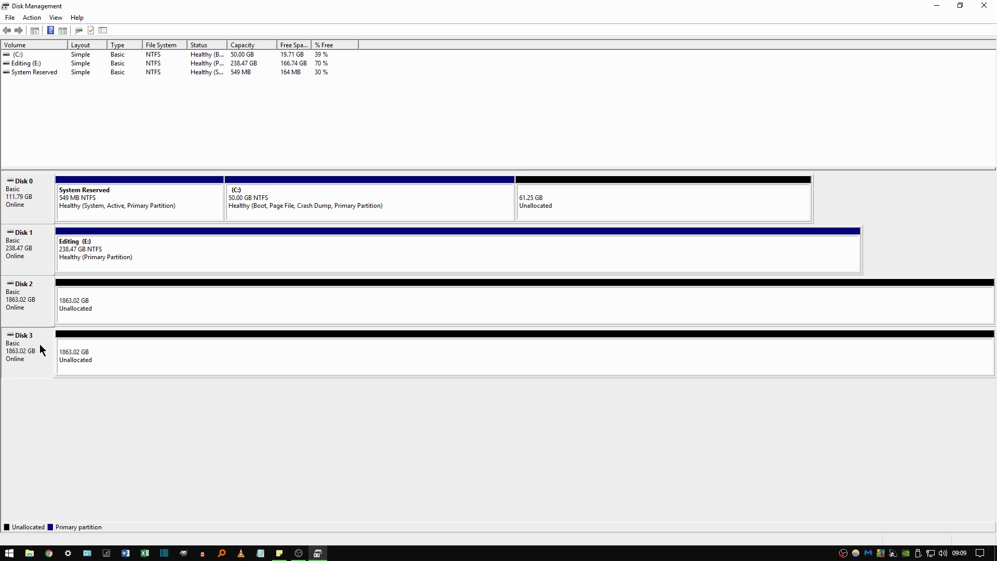
# Start a new mirrored volume on Disk 2's unallocated space and proceed to the disk selection.
pyautogui.click(157, 306)
pyautogui.click(123, 347)
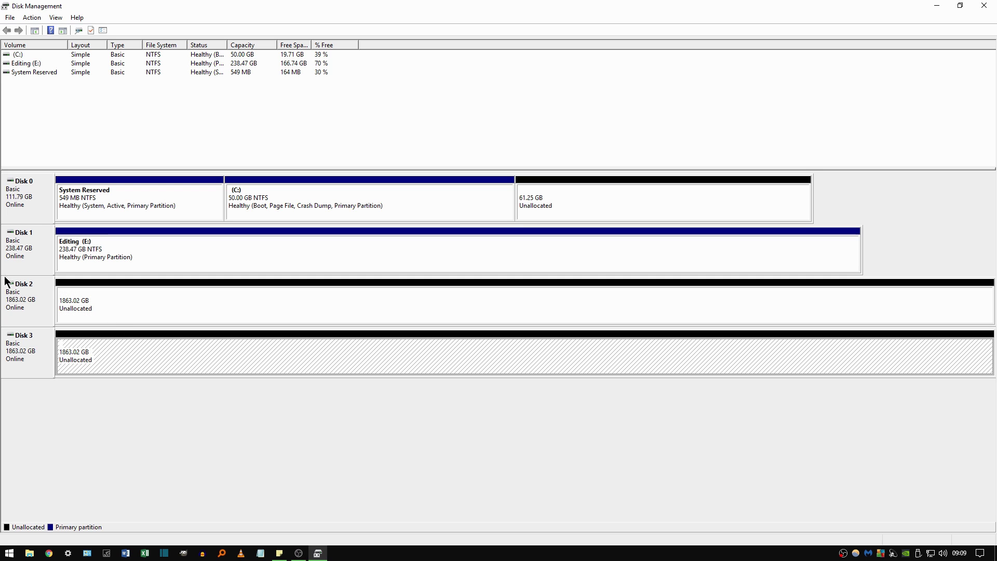
pyautogui.click(36, 308)
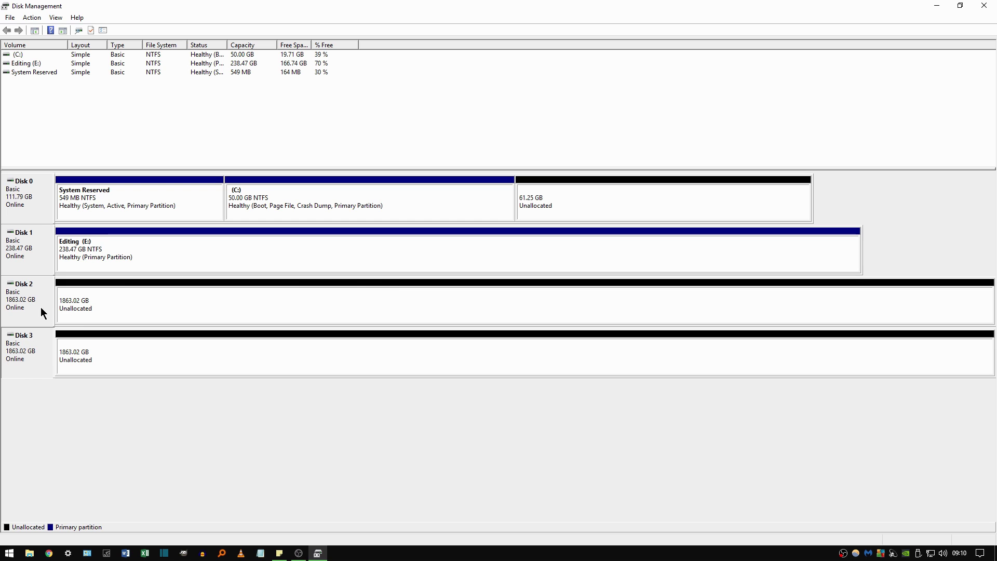
pyautogui.click(387, 311)
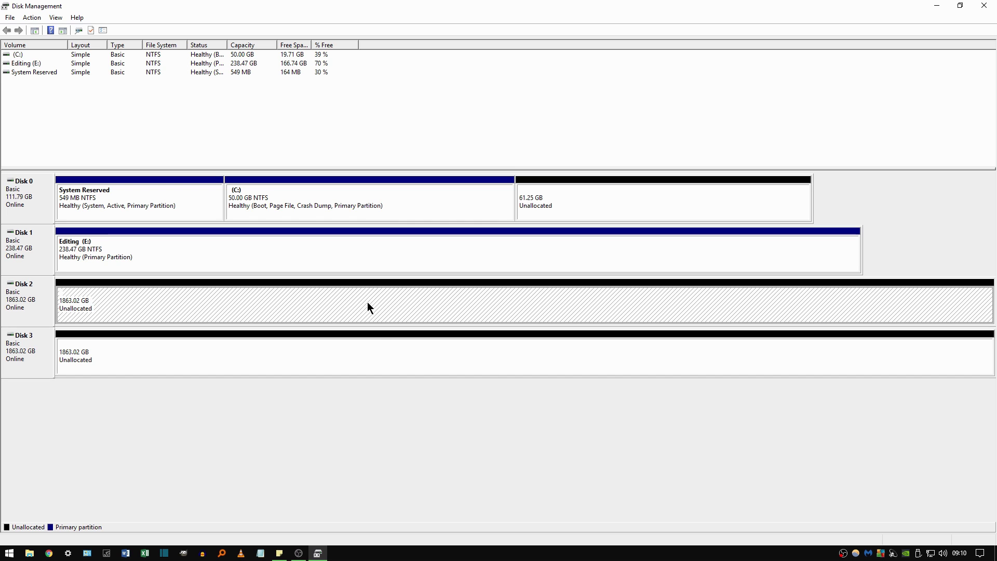
pyautogui.rightClick(420, 306)
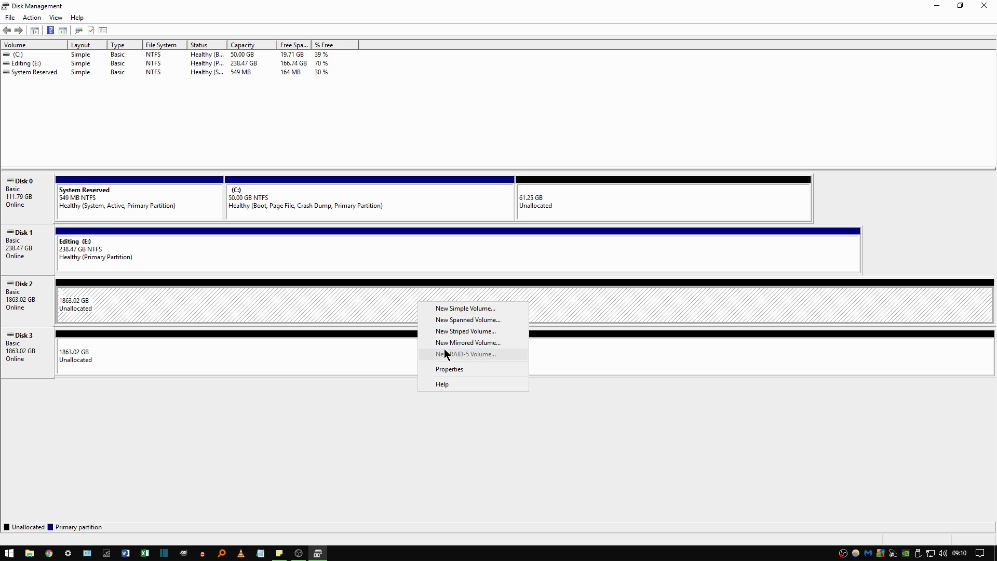
pyautogui.click(468, 344)
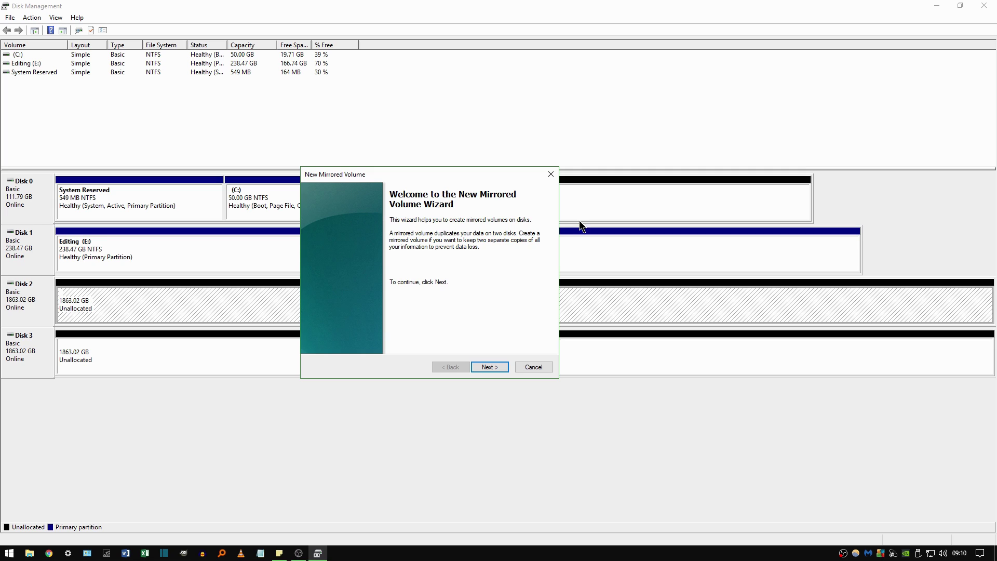
pyautogui.click(487, 367)
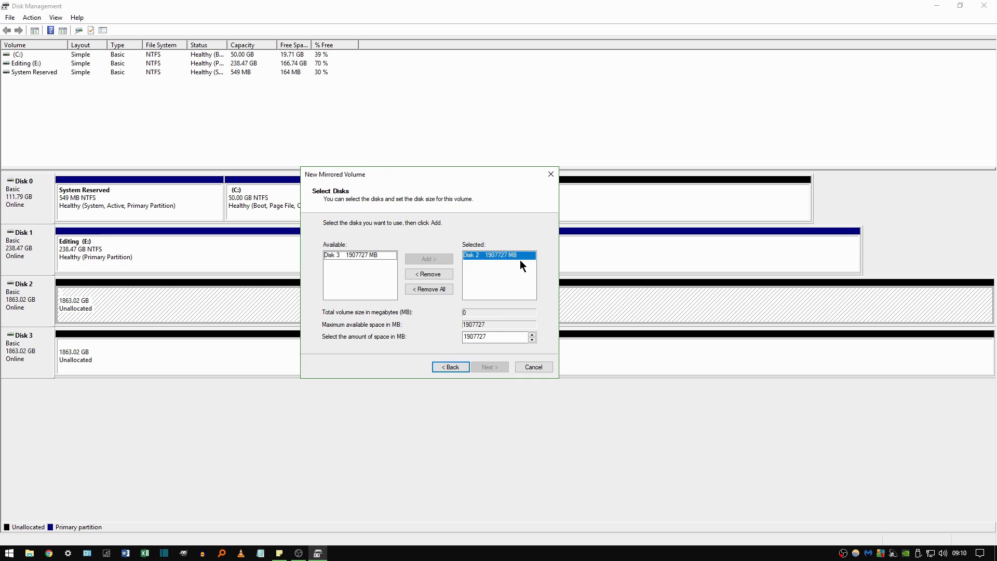
# Add Disk 3 to the mirrored volume's selected disks alongside Disk 2.
pyautogui.click(480, 256)
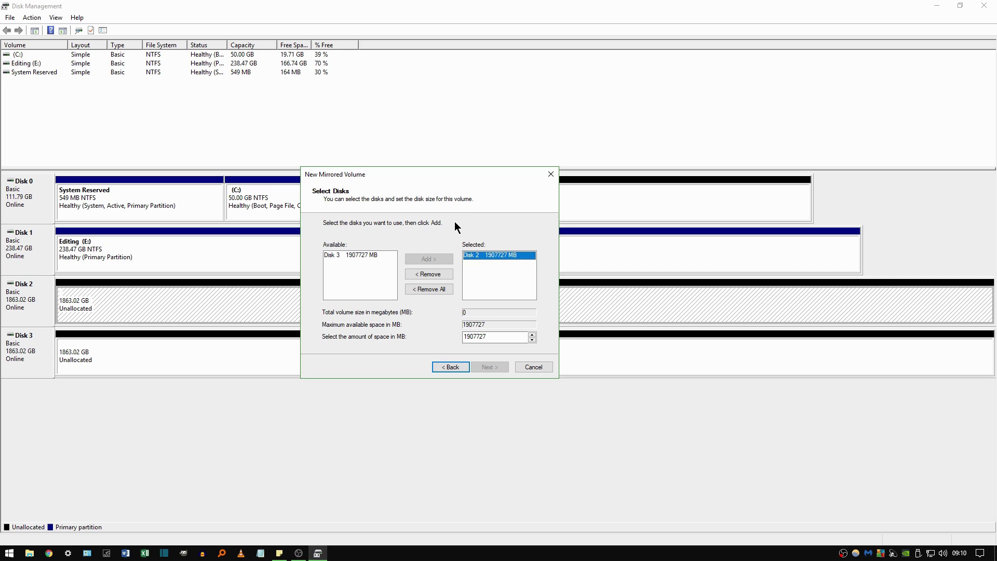
pyautogui.click(340, 256)
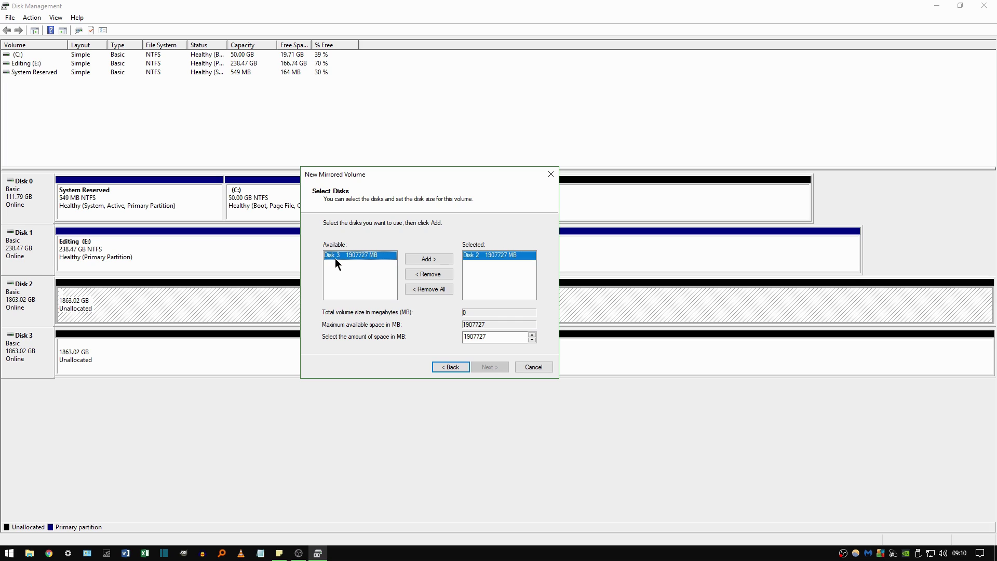
pyautogui.click(440, 259)
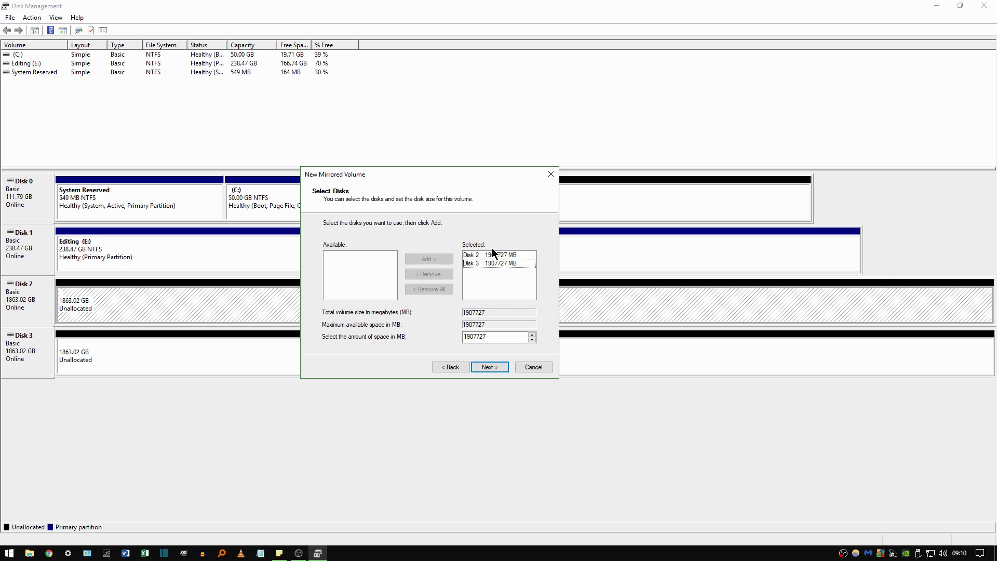
pyautogui.click(491, 255)
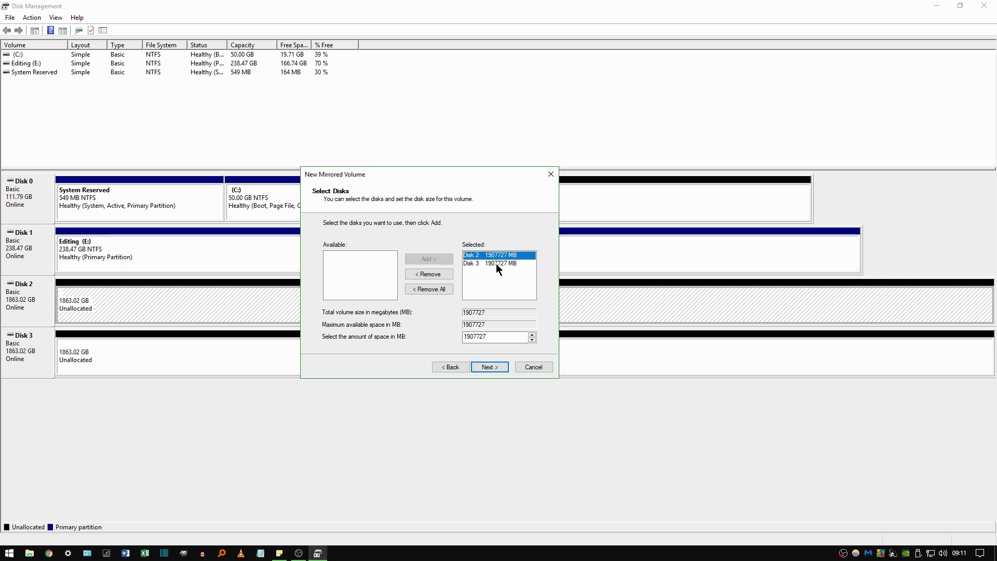
pyautogui.click(496, 263)
pyautogui.click(497, 255)
pyautogui.click(497, 264)
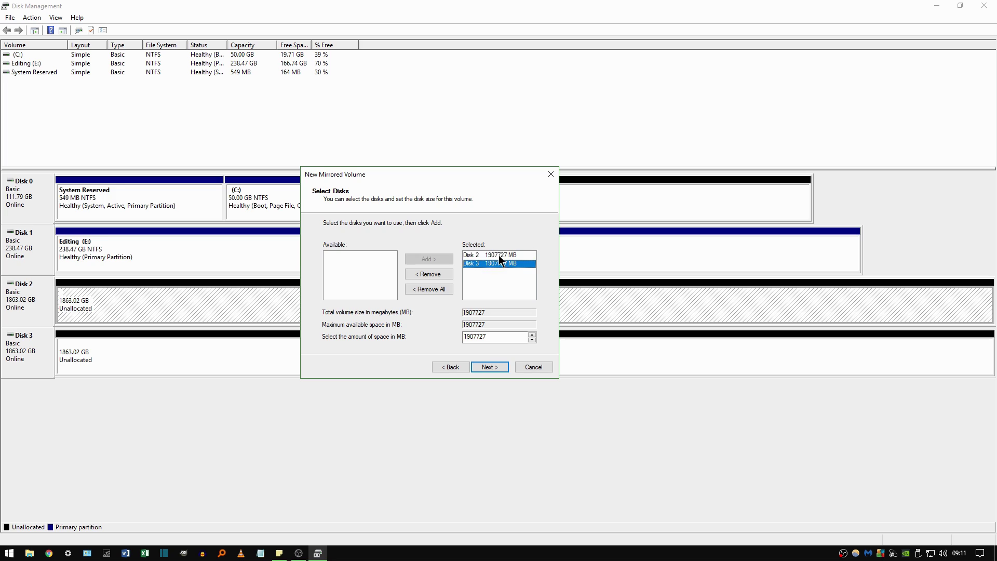
pyautogui.click(499, 255)
pyautogui.click(501, 263)
pyautogui.click(472, 254)
pyautogui.click(472, 264)
pyautogui.click(476, 254)
pyautogui.click(477, 263)
pyautogui.click(488, 285)
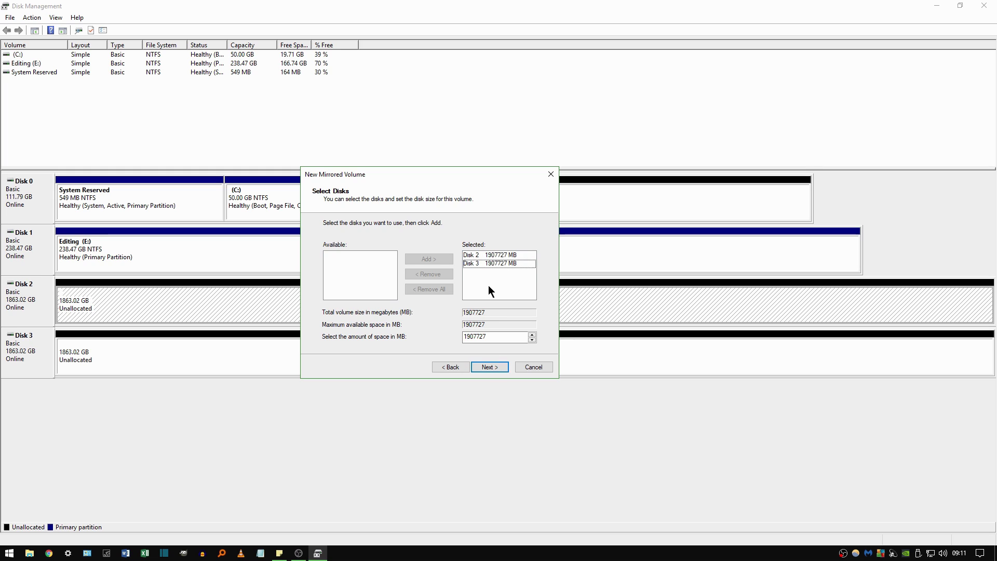
# Accept the selected disks and assign drive letter Z to the mirrored volume.
pyautogui.click(490, 367)
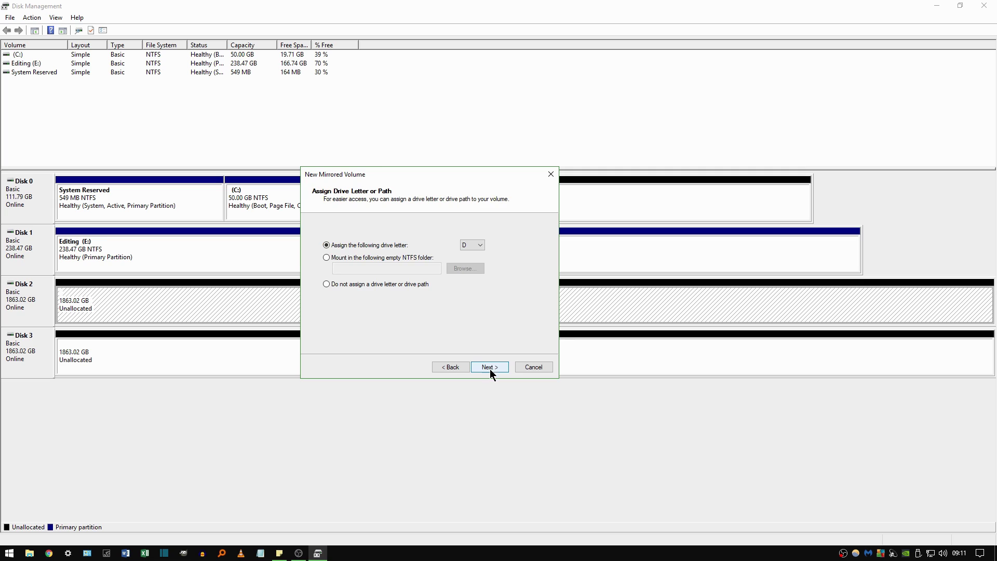
pyautogui.click(472, 245)
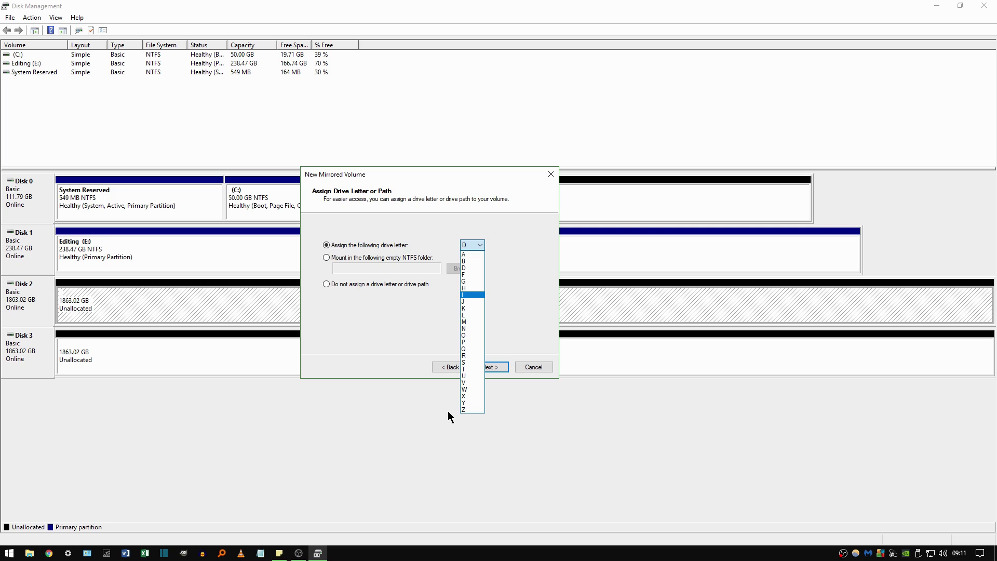
pyautogui.click(469, 409)
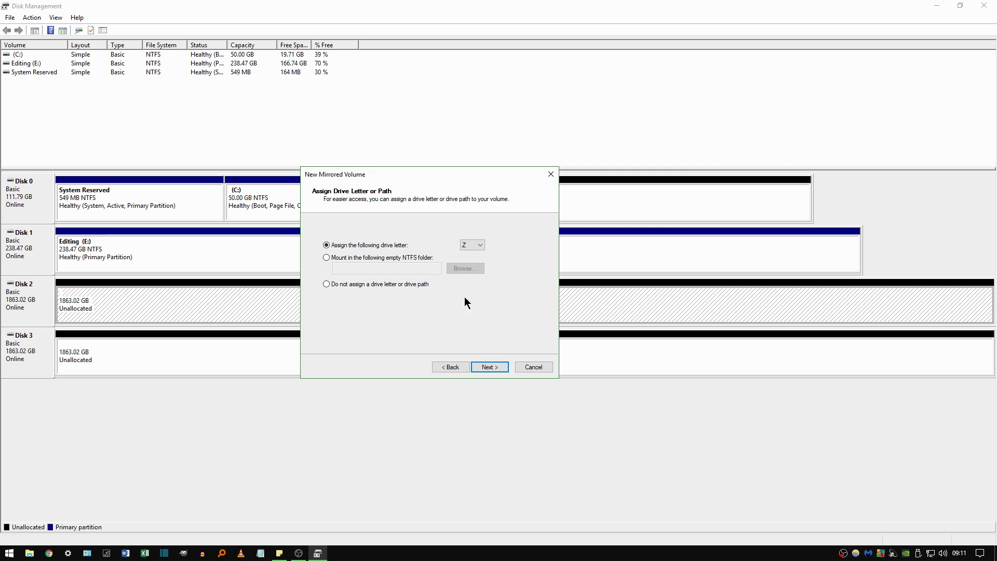
pyautogui.click(491, 366)
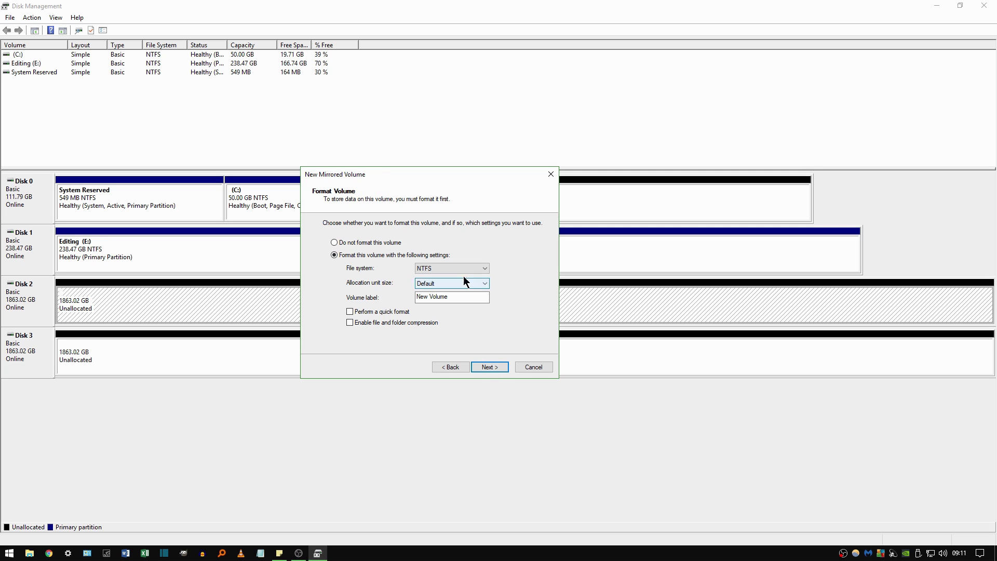
# Set the mirrored volume's label to Backup, enable quick format, and proceed to the wizard's summary.
pyautogui.doubleClick(431, 296)
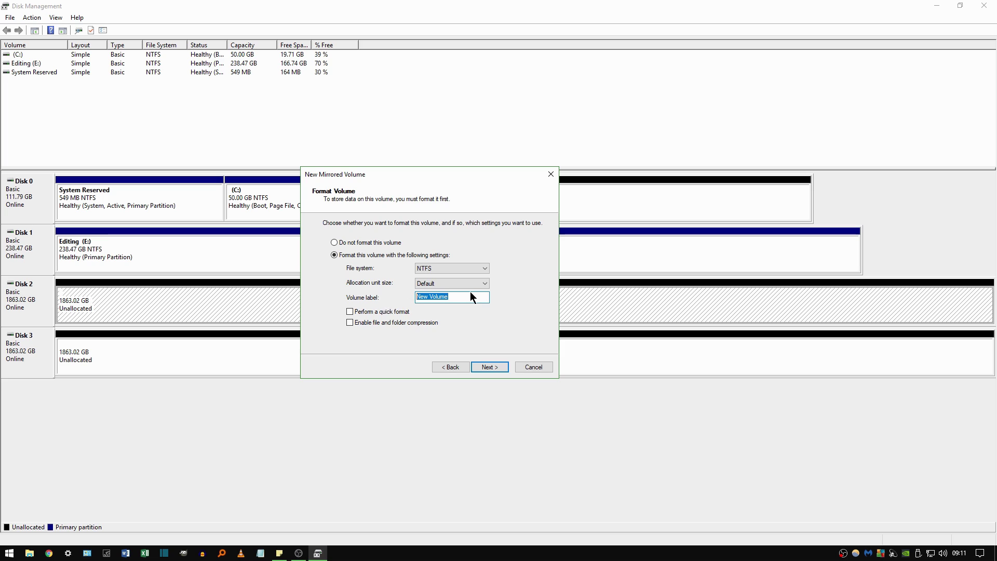
pyautogui.moveTo(470, 294); pyautogui.dragTo(379, 302)
pyautogui.write('Backup')
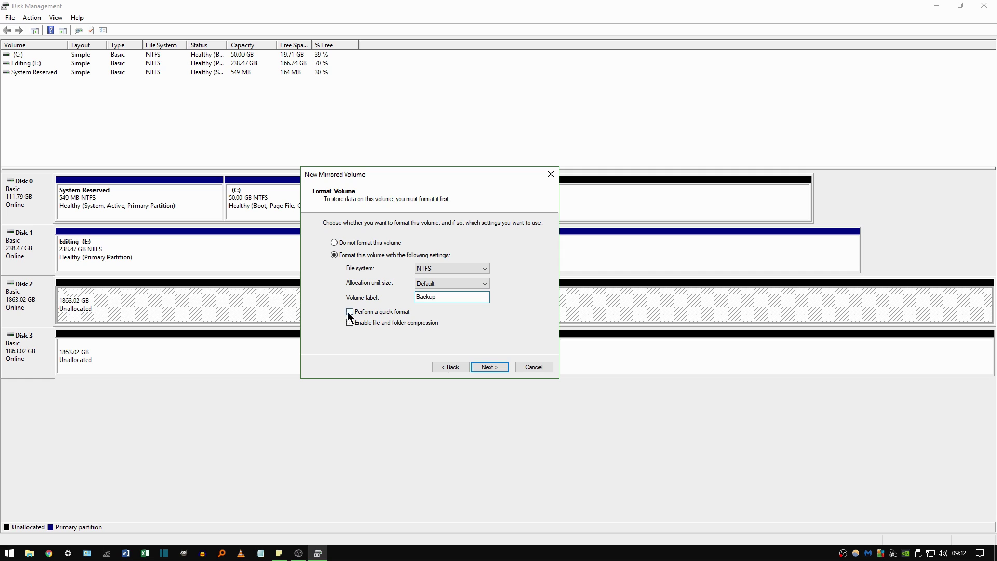
pyautogui.click(349, 312)
pyautogui.click(491, 366)
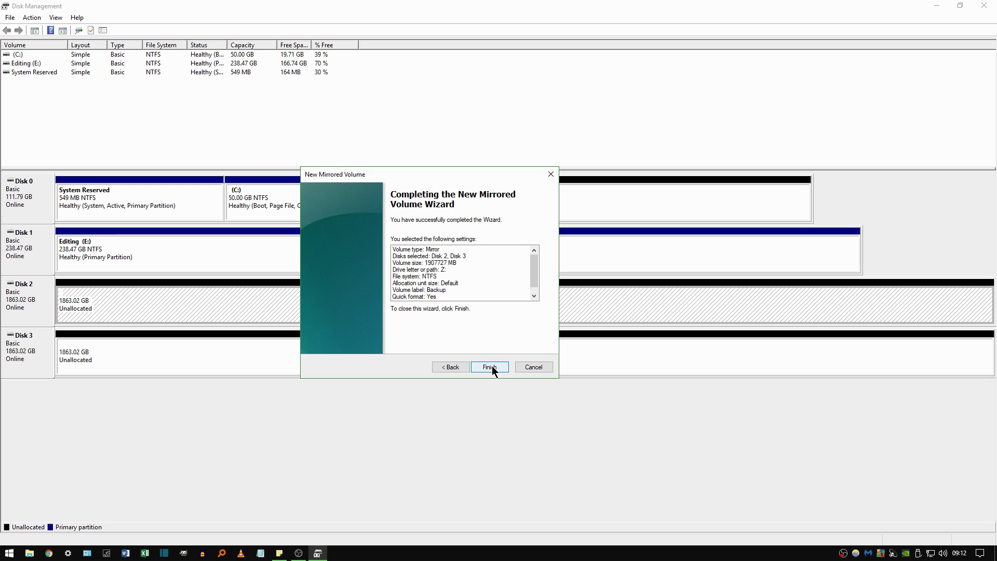
# Finish creating the mirrored volume and accept converting the selected basic disks to dynamic disks.
pyautogui.click(492, 366)
pyautogui.moveTo(509, 243); pyautogui.dragTo(471, 265)
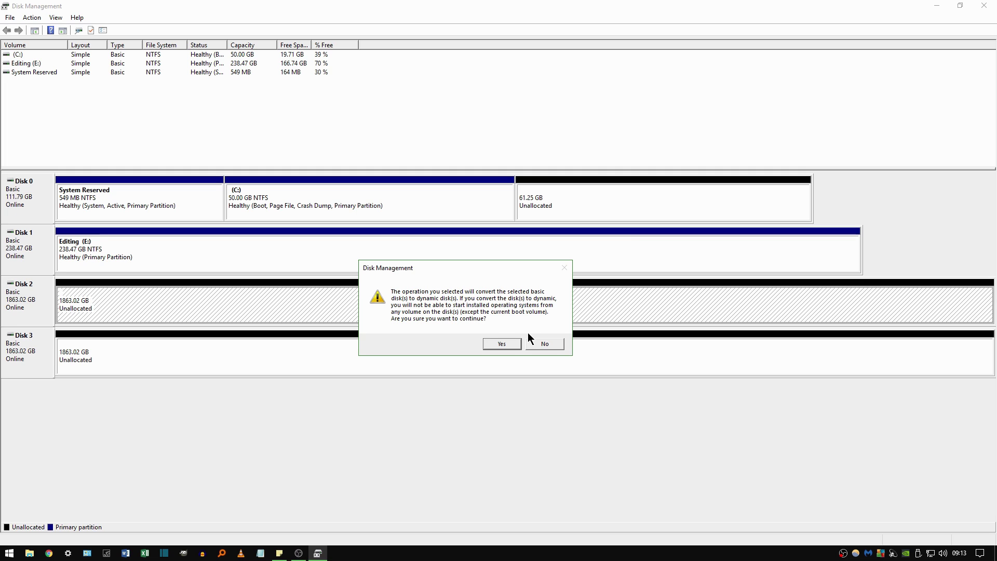
pyautogui.click(500, 344)
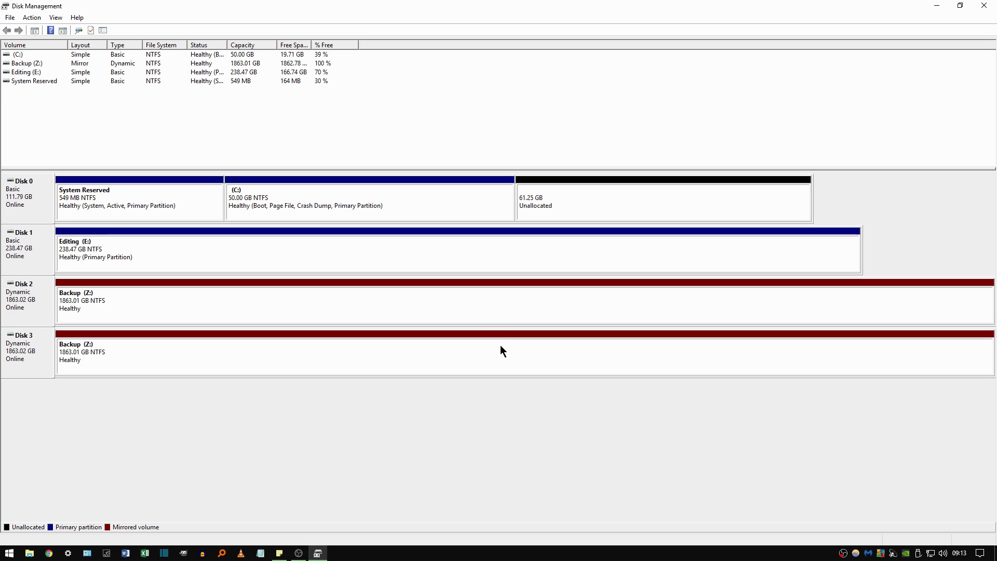
# Examine the mirrored Backup (Z:) volume on Disk 2 and Disk 3.
pyautogui.click(500, 306)
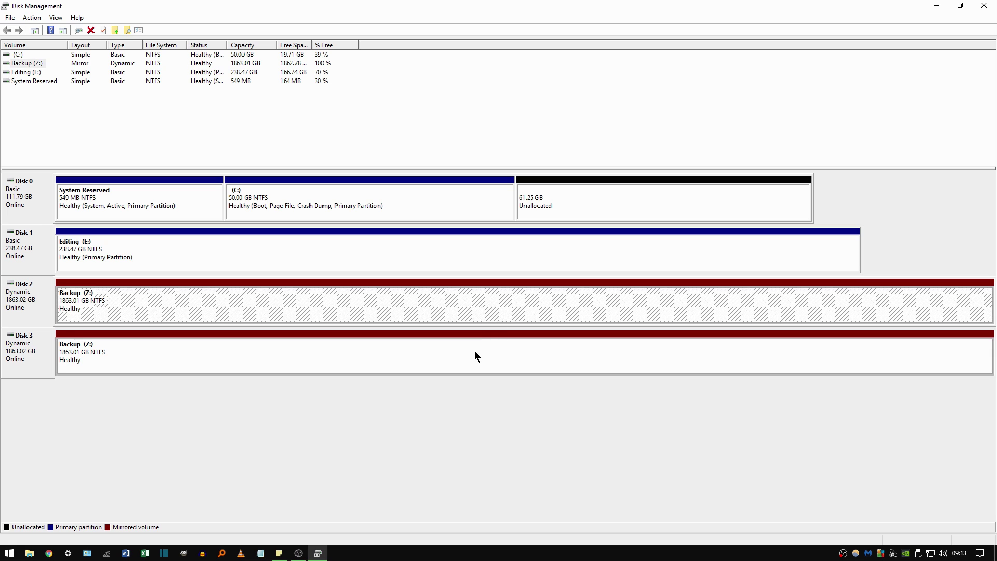
pyautogui.click(473, 358)
pyautogui.click(65, 298)
pyautogui.click(80, 344)
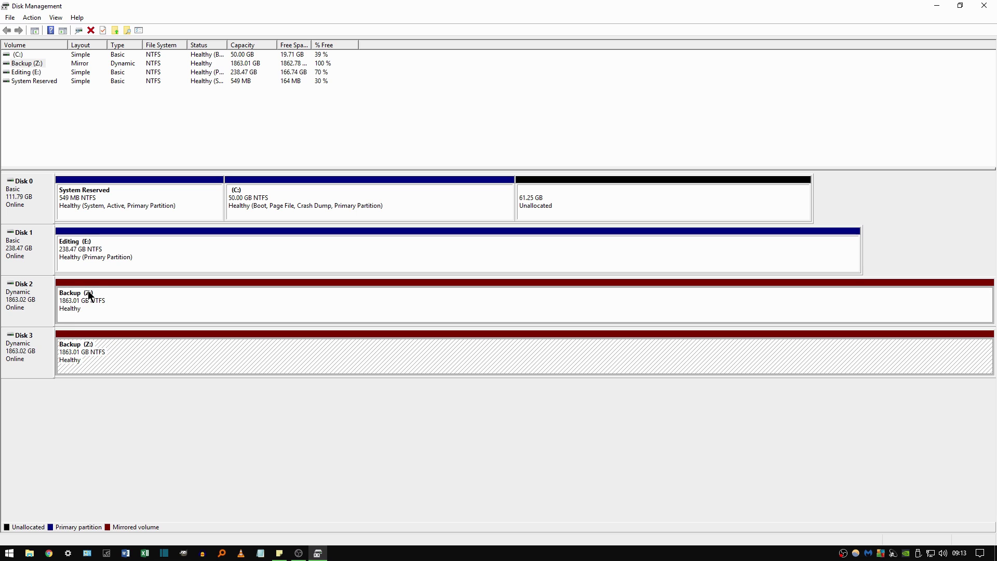
pyautogui.click(93, 306)
pyautogui.click(91, 341)
pyautogui.click(90, 301)
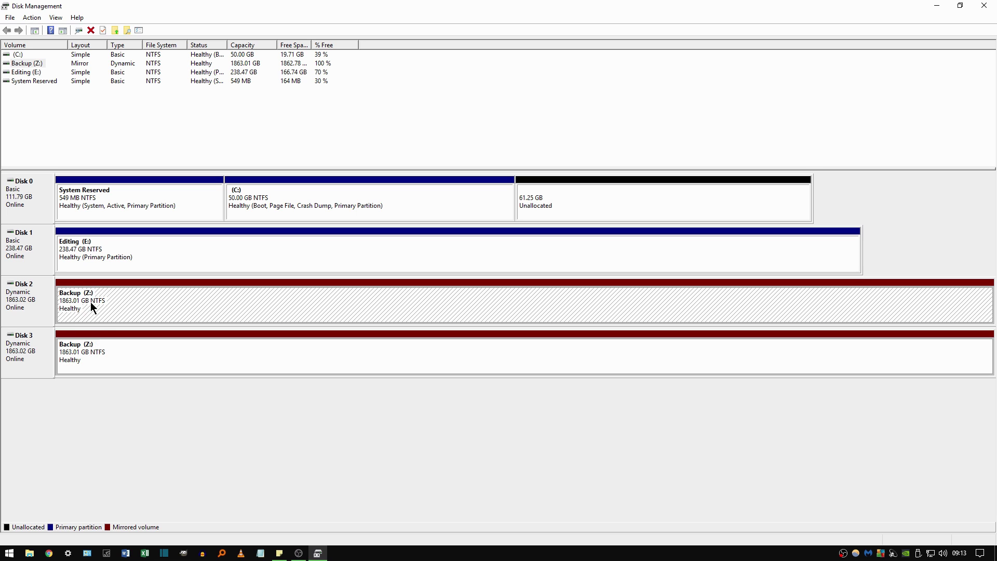
pyautogui.click(77, 354)
# Switch to File Explorer, open the Backup (Z:) drive and create five new folders in it.
pyautogui.click(29, 553)
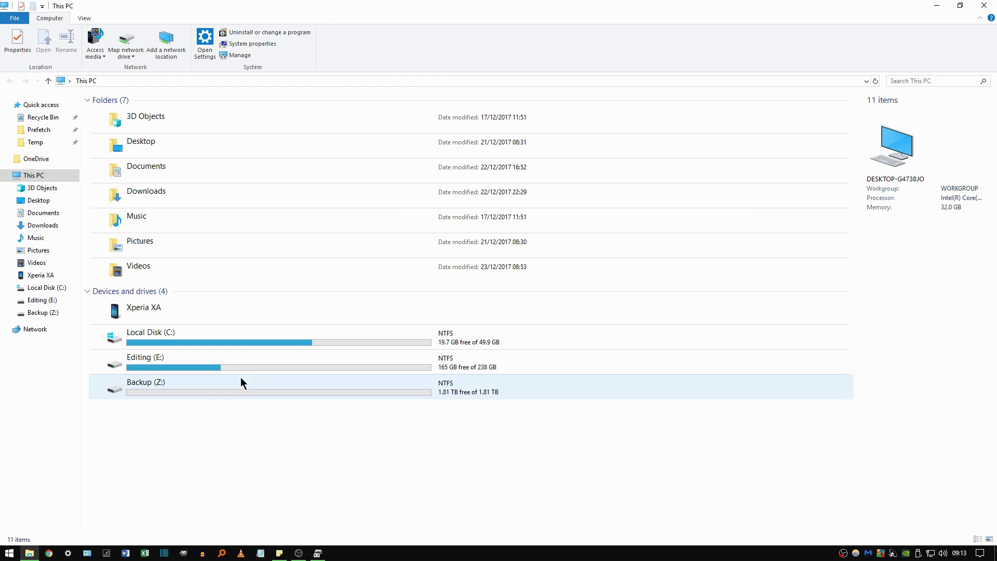
pyautogui.click(238, 387)
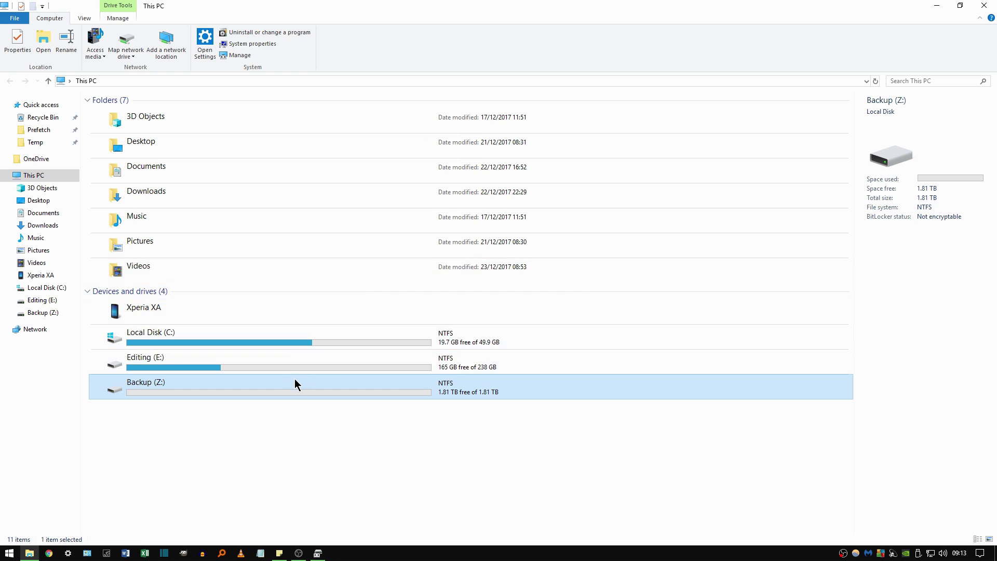
pyautogui.click(424, 436)
pyautogui.doubleClick(398, 391)
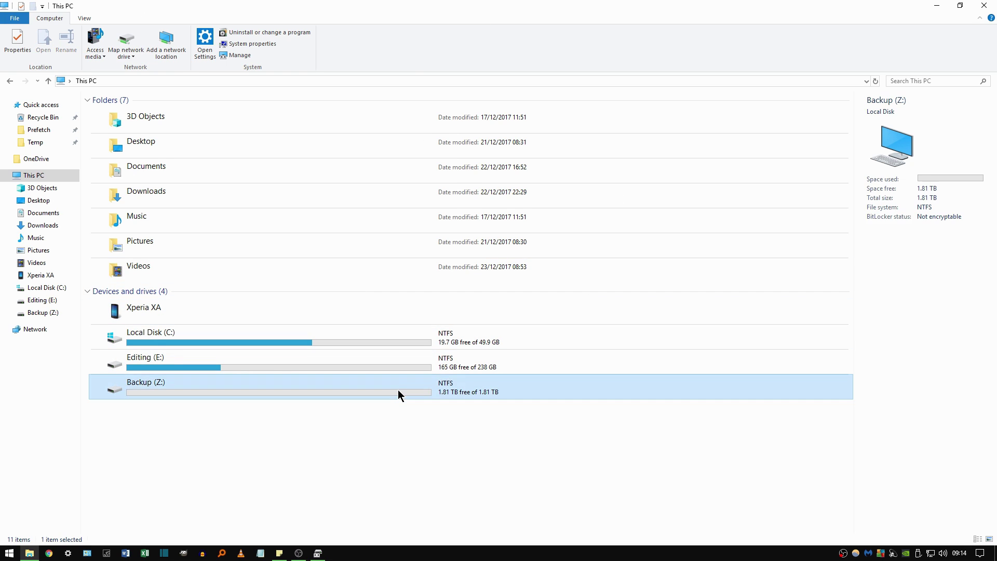
pyautogui.click(86, 81)
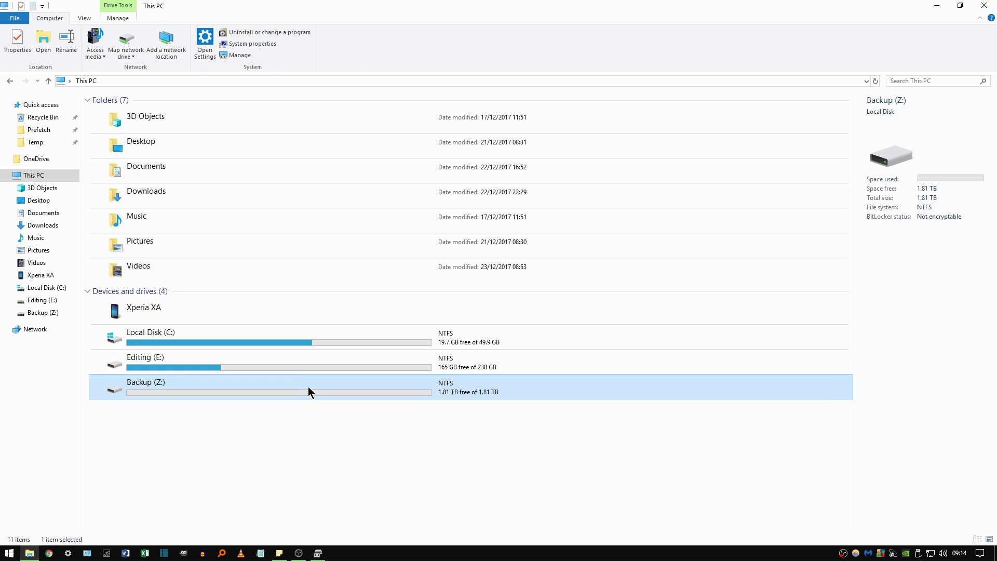
pyautogui.press('Return')
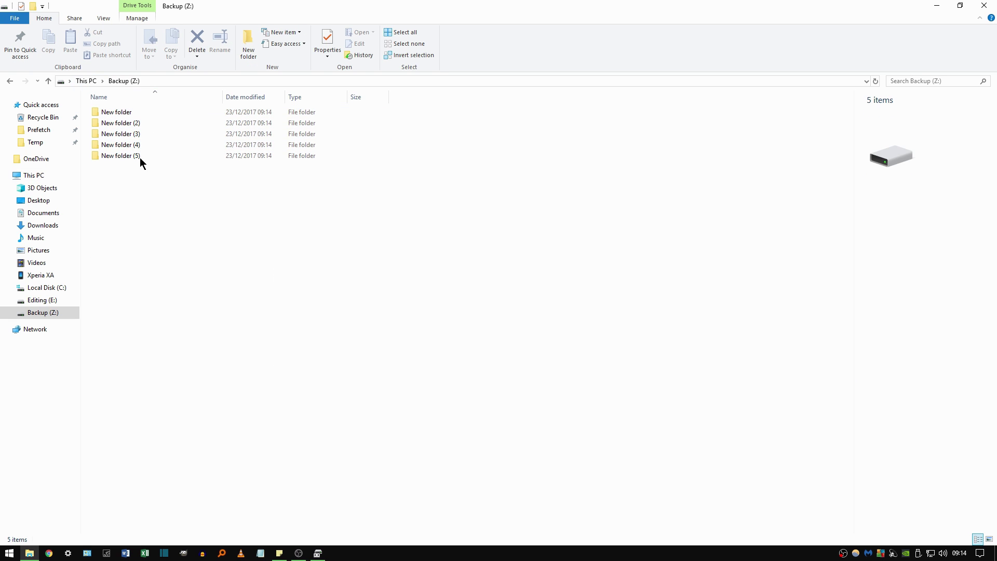
pyautogui.moveTo(182, 202); pyautogui.dragTo(112, 97)
pyautogui.click(303, 340)
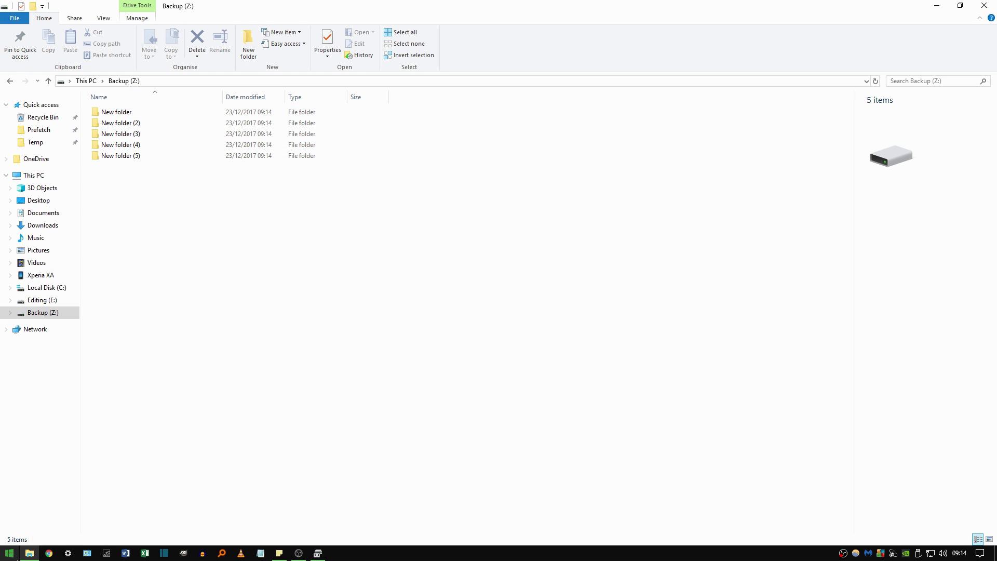
# Switch back to Disk Management and compare the two halves of the Backup (Z:) mirror on Disk 2 and Disk 3.
pyautogui.click(318, 553)
pyautogui.click(355, 342)
pyautogui.click(365, 309)
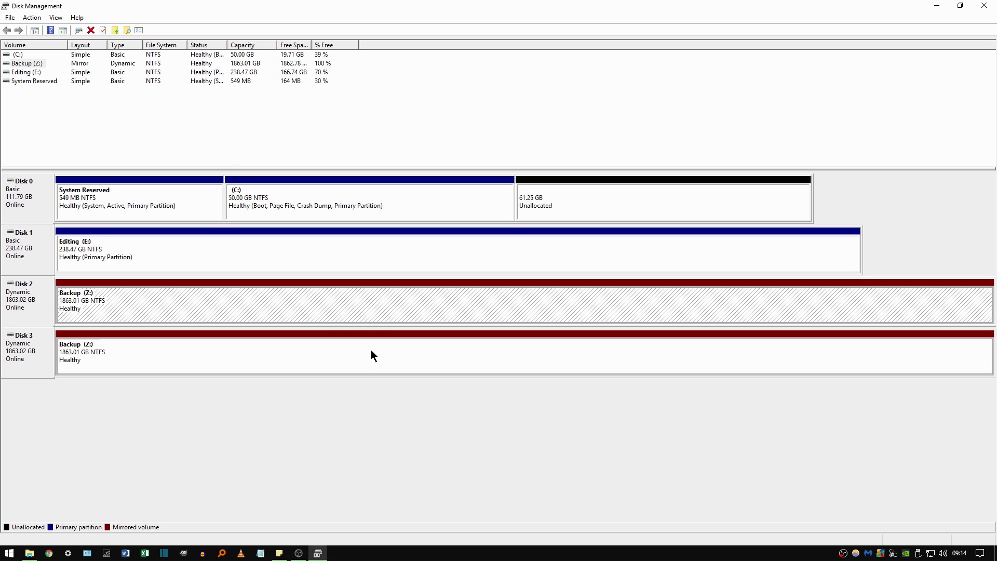
pyautogui.click(370, 350)
pyautogui.click(355, 302)
pyautogui.click(265, 356)
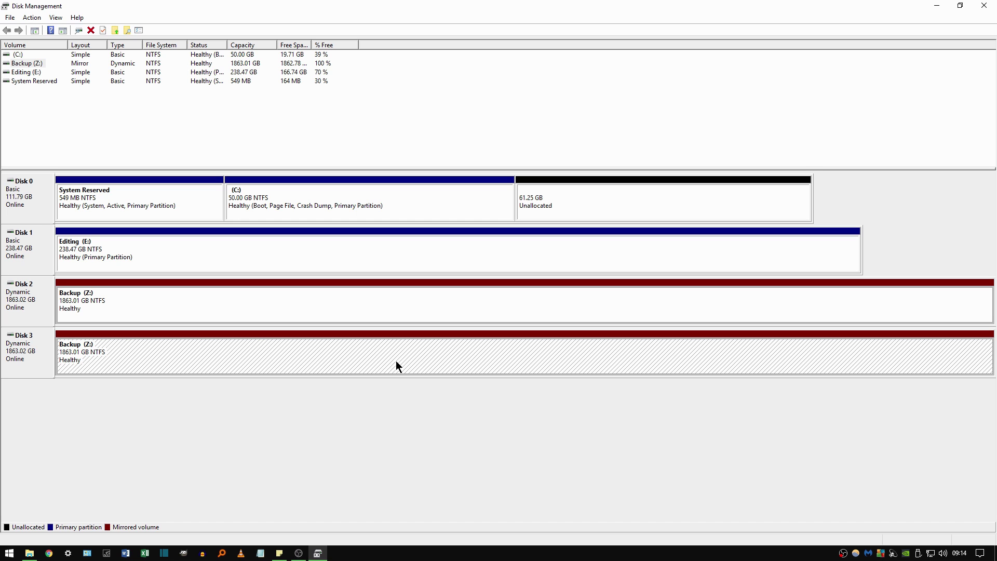
pyautogui.press('Up')
pyautogui.click(355, 353)
pyautogui.click(273, 305)
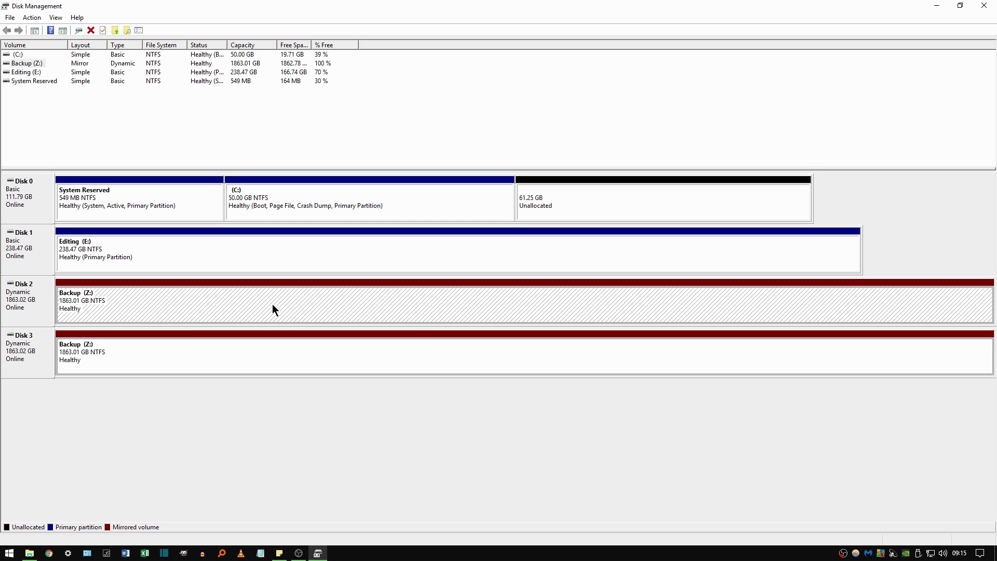
# Delete all five test folders from the Backup (Z:) drive in File Explorer, and close its window.
pyautogui.click(30, 553)
pyautogui.click(54, 176)
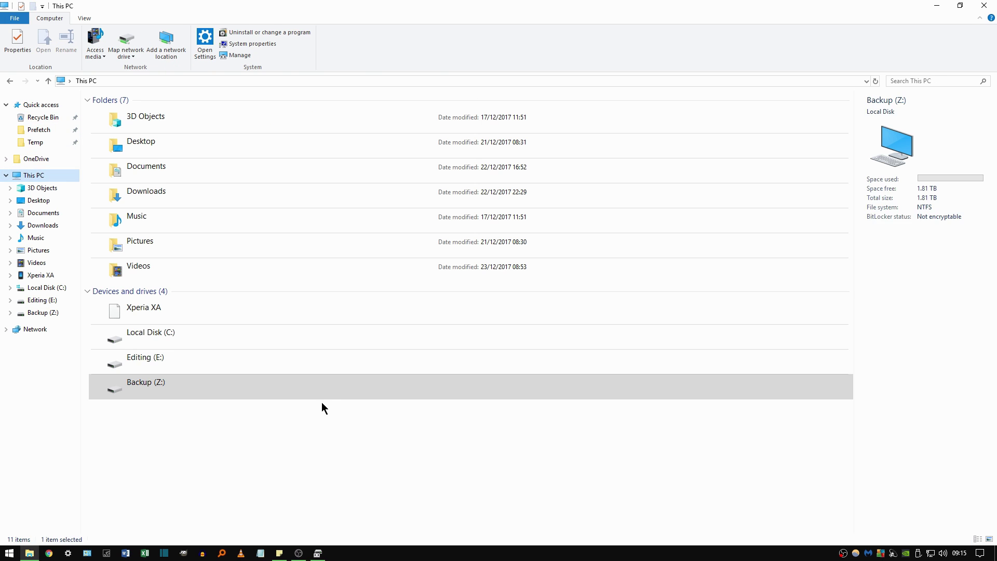
pyautogui.doubleClick(217, 390)
pyautogui.hotkey('ctrl', 'a')
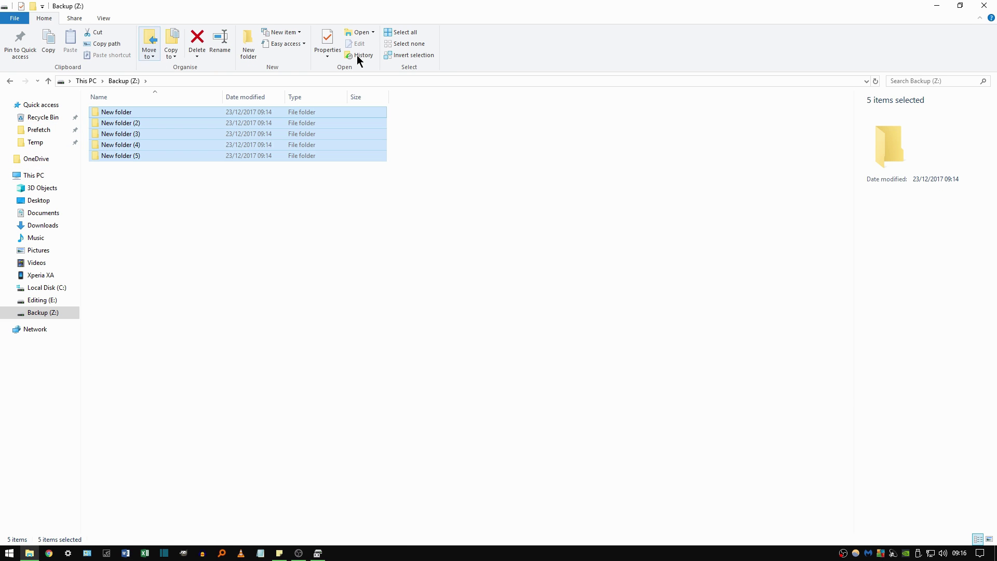
pyautogui.press('Delete')
pyautogui.press('Return')
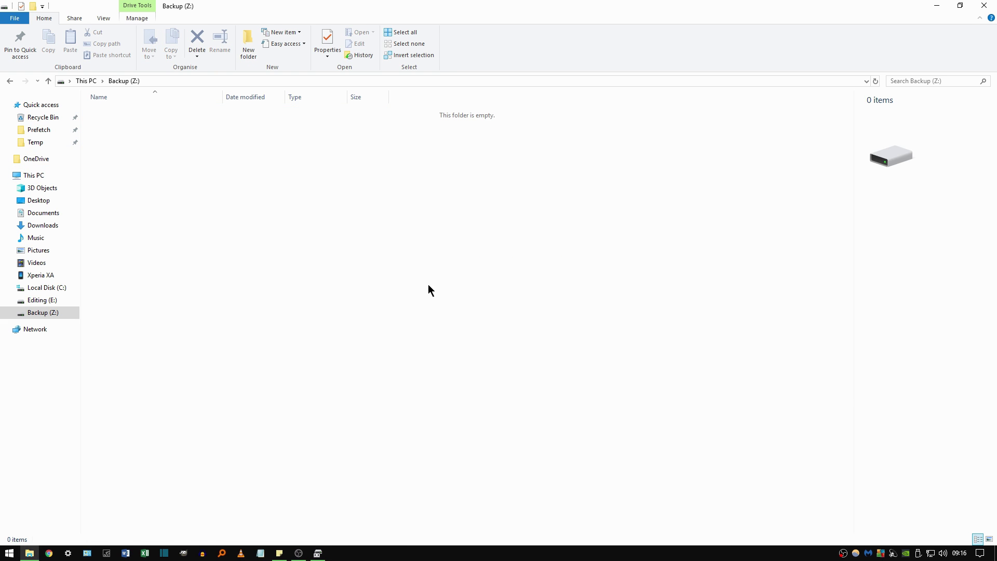
pyautogui.click(984, 6)
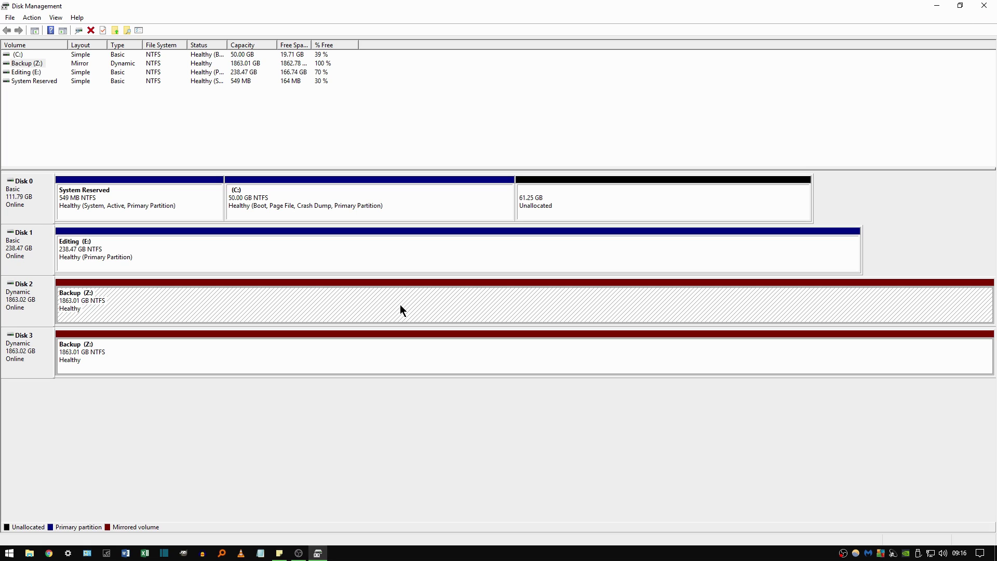